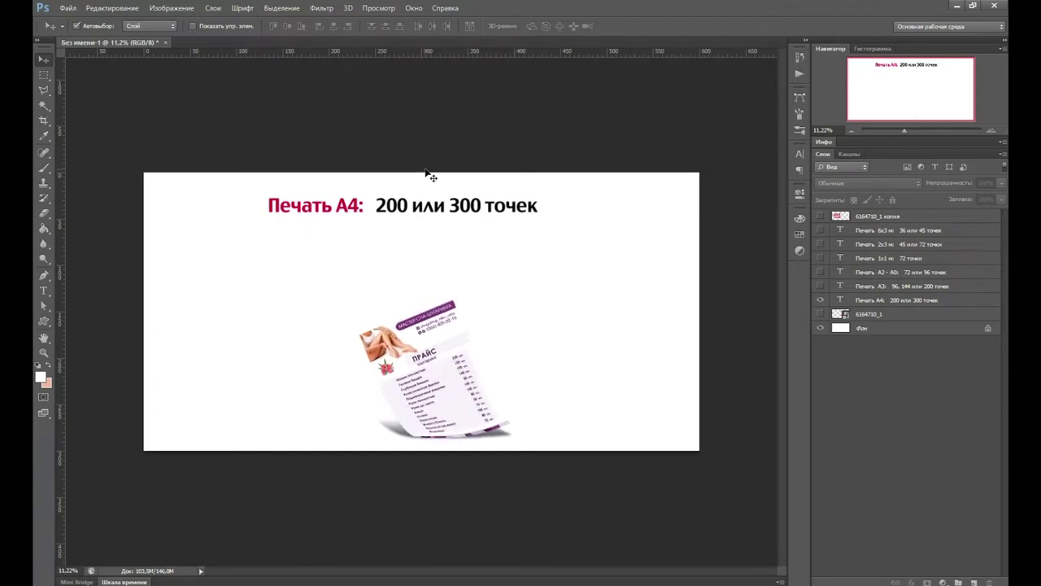
Hide the 'Печать А4' text layer from the slide
click(820, 299)
Make the 'Печать А4' text line visible on the slide again
click(820, 299)
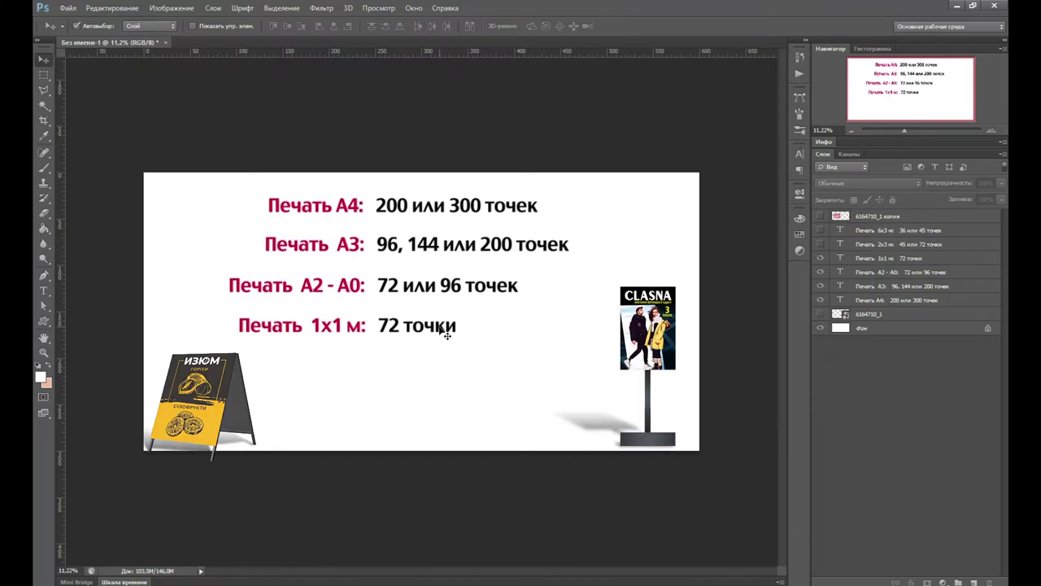
Reveal the 'Печать 2x3 м' text line on the slide
click(820, 244)
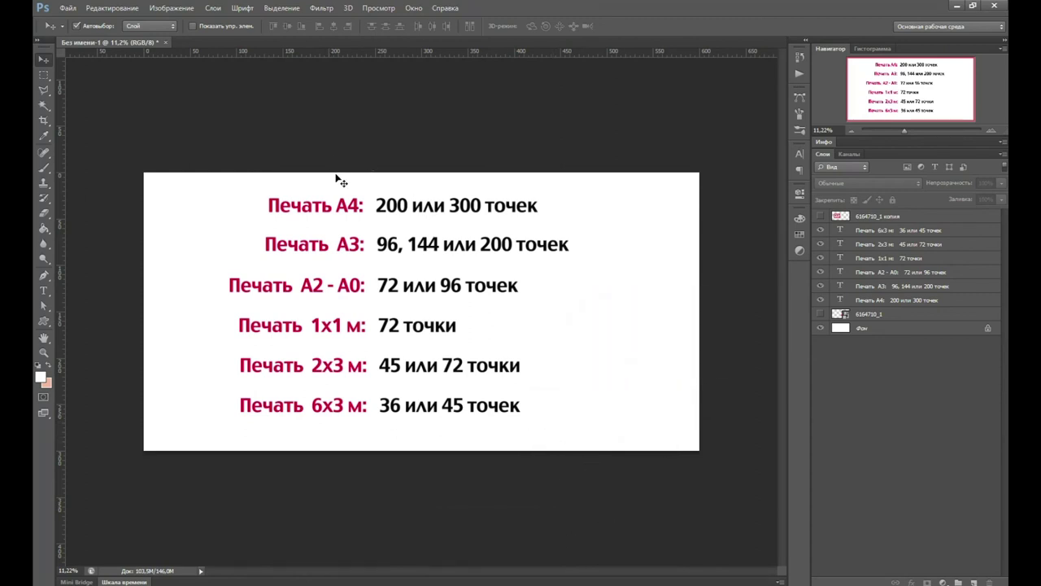
Marquee-select the six text lines, A4 through 6x3 м, with the Move tool
drag(336, 174, 444, 446)
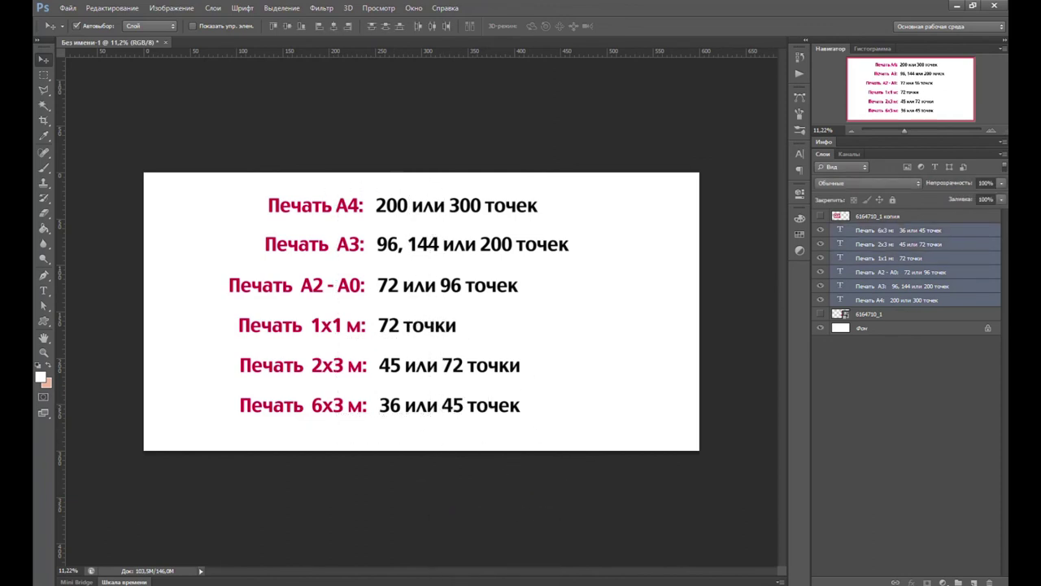
click(558, 431)
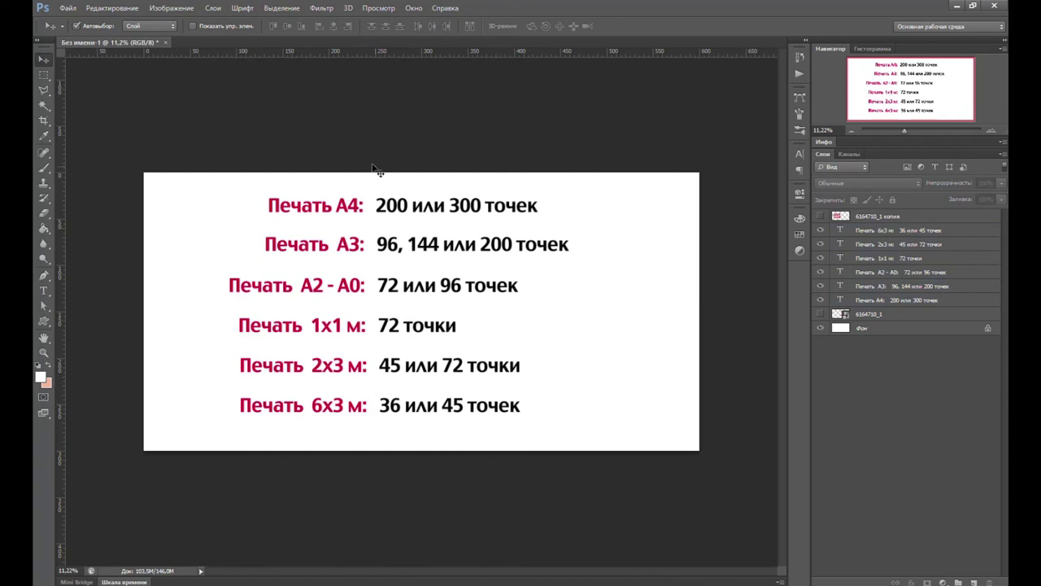
drag(336, 171, 447, 442)
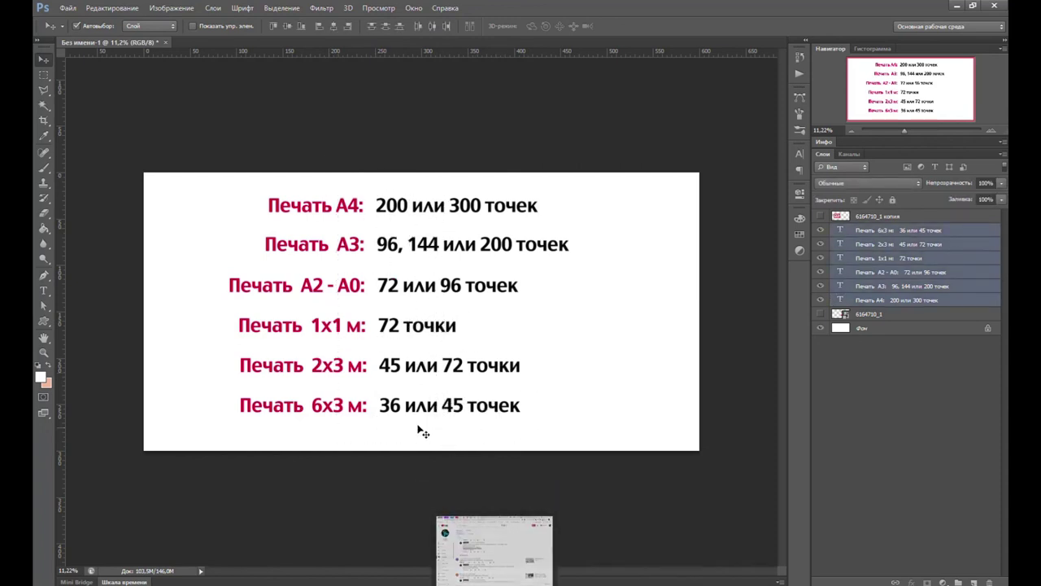
click(554, 432)
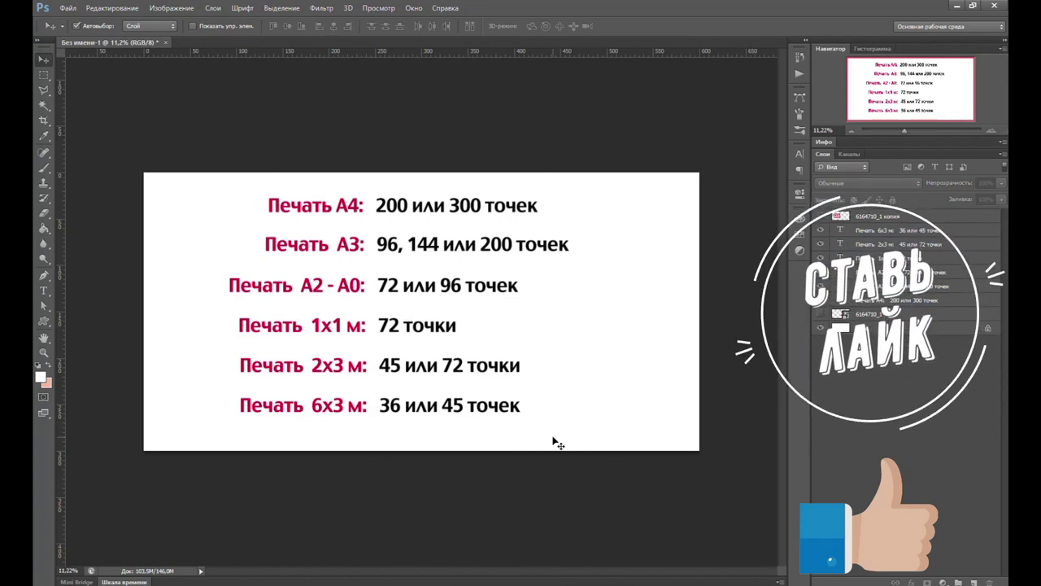
drag(422, 398, 442, 447)
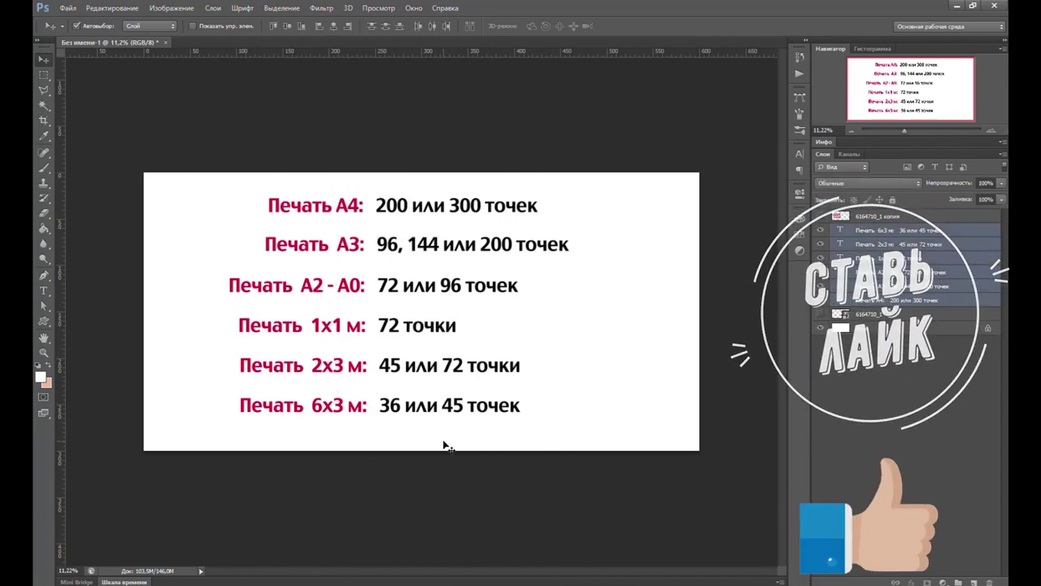